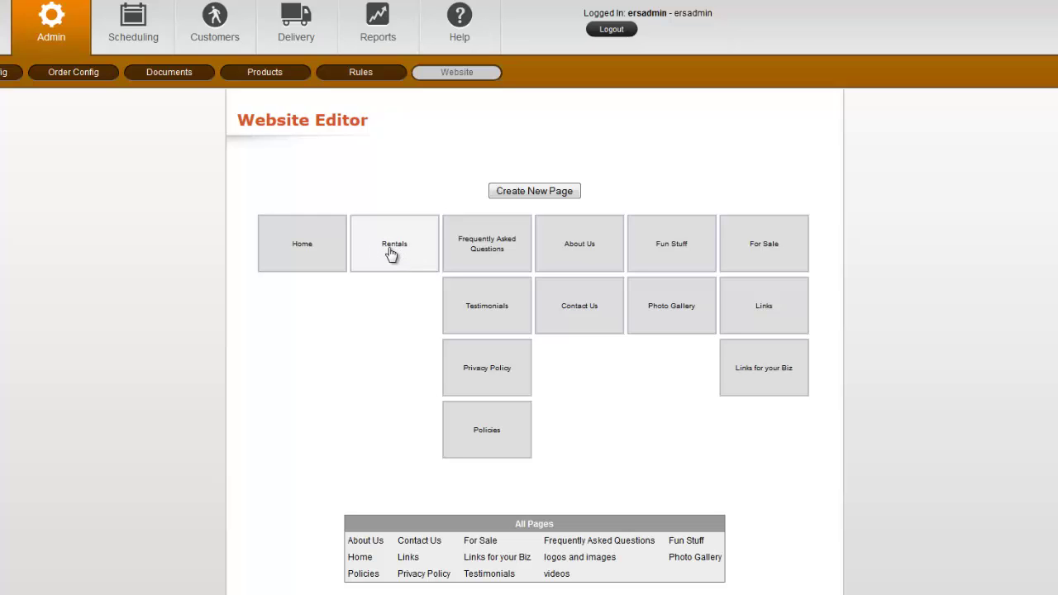
# - After a trial drag of Rentals, move Policies under About Us, below Contact Us
pyautogui.moveTo(392, 255); pyautogui.dragTo(629, 445)
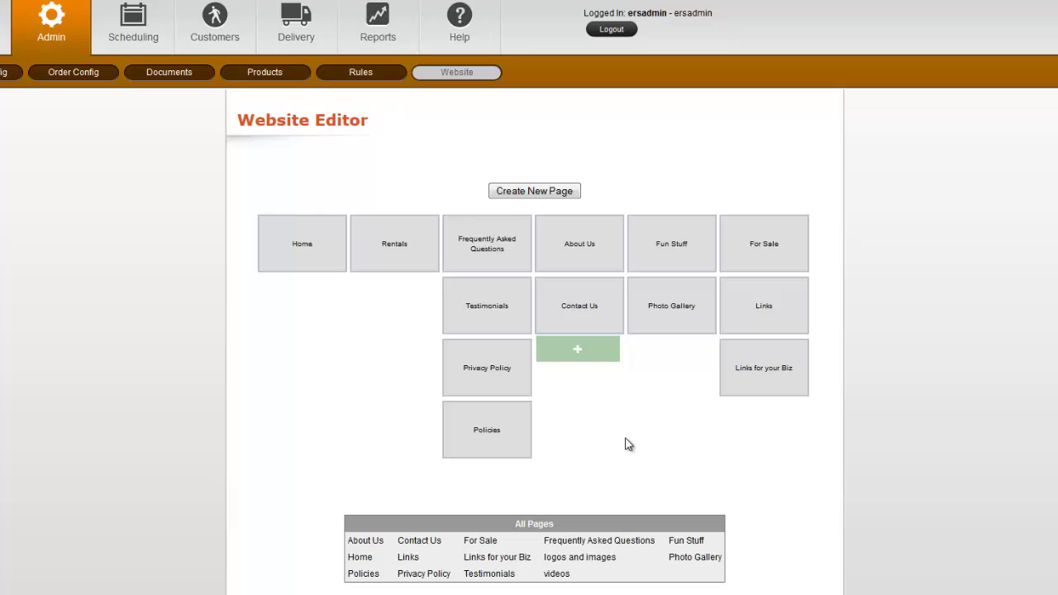
pyautogui.moveTo(491, 68)
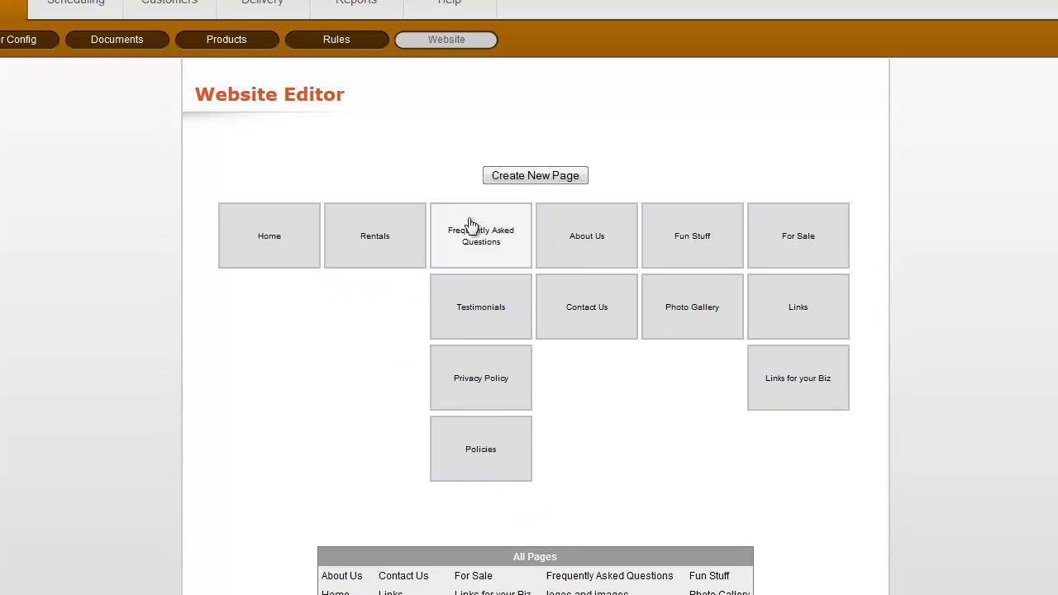
pyautogui.click(483, 452)
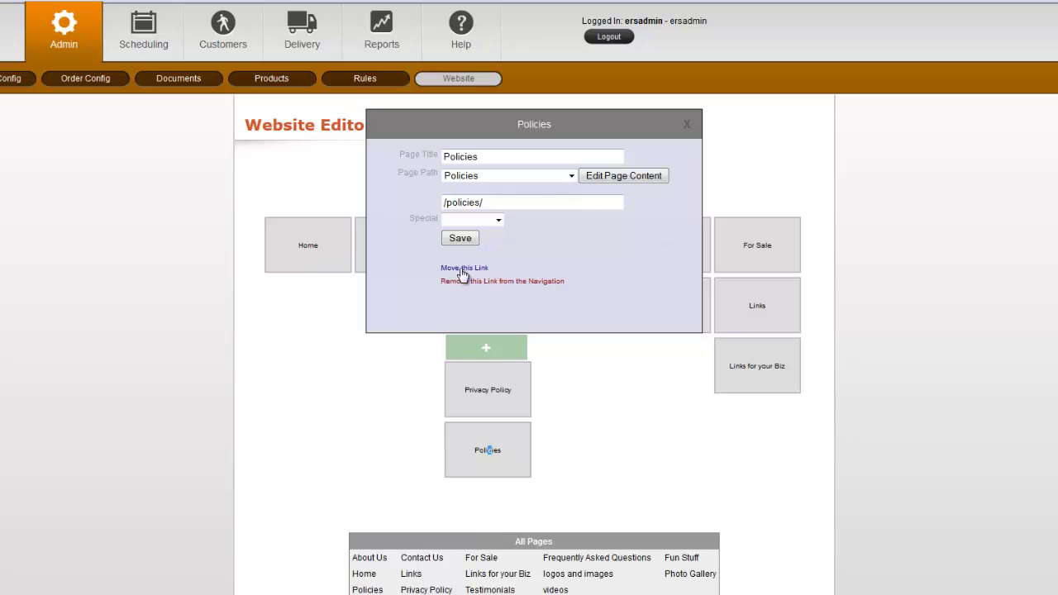
pyautogui.click(474, 269)
pyautogui.click(579, 364)
# - Move the Privacy Policy page so it sits directly below Policies
pyautogui.click(499, 400)
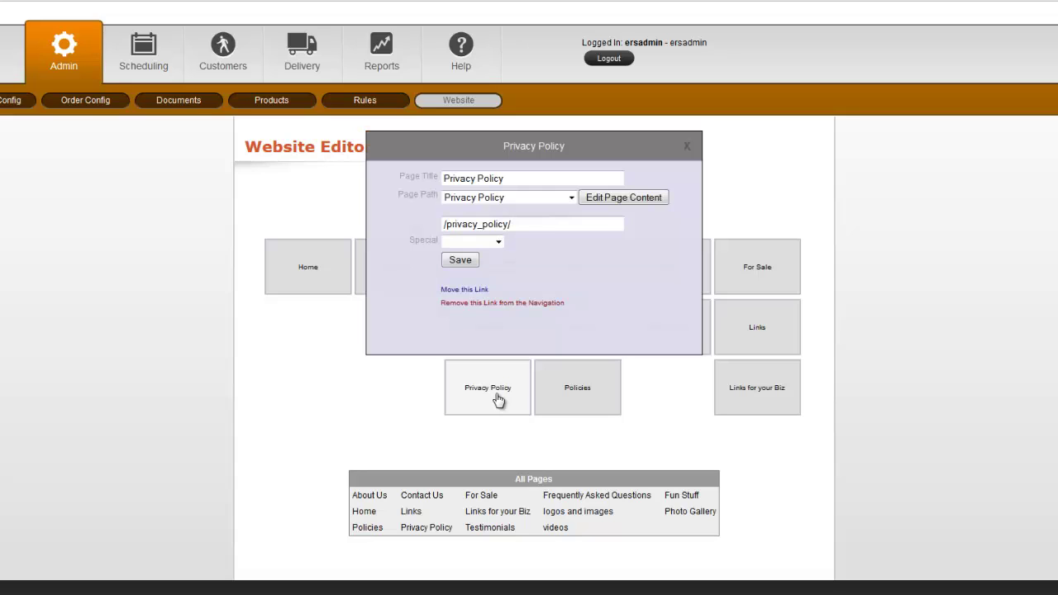
pyautogui.click(473, 290)
pyautogui.click(579, 447)
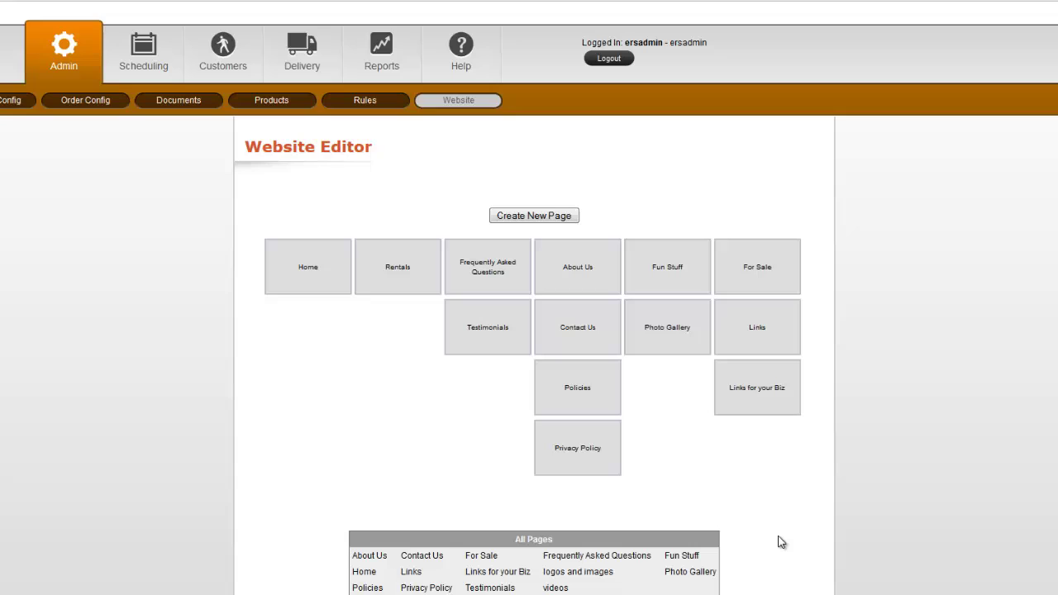
pyautogui.click(481, 266)
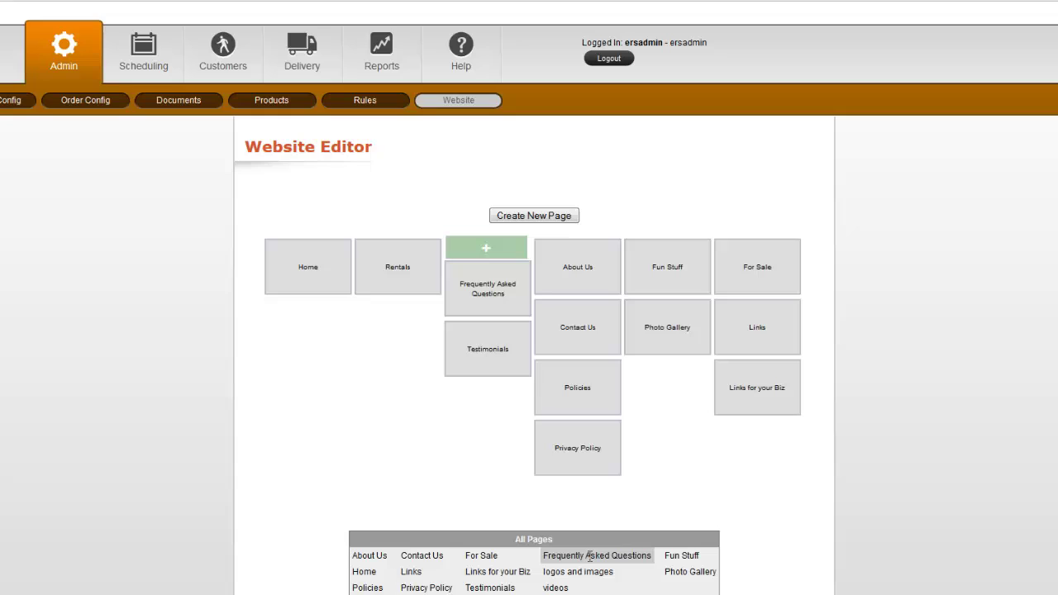
# - Open the Frequently Asked Questions page's content for editing from its settings
pyautogui.click(493, 276)
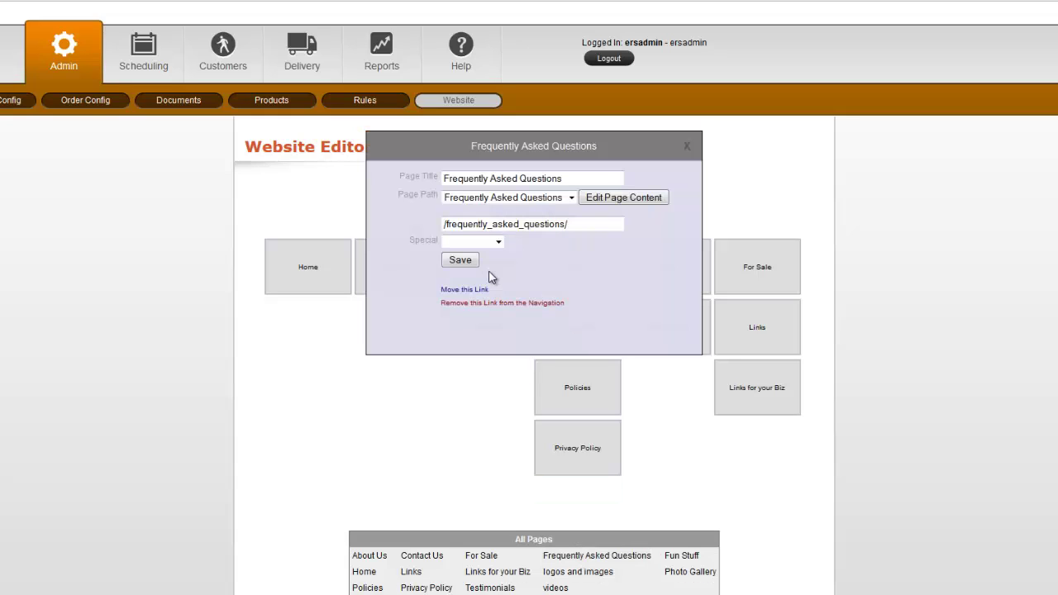
pyautogui.click(620, 198)
pyautogui.scroll(-2, 930, 382)
pyautogui.moveTo(879, 252); pyautogui.dragTo(884, 305)
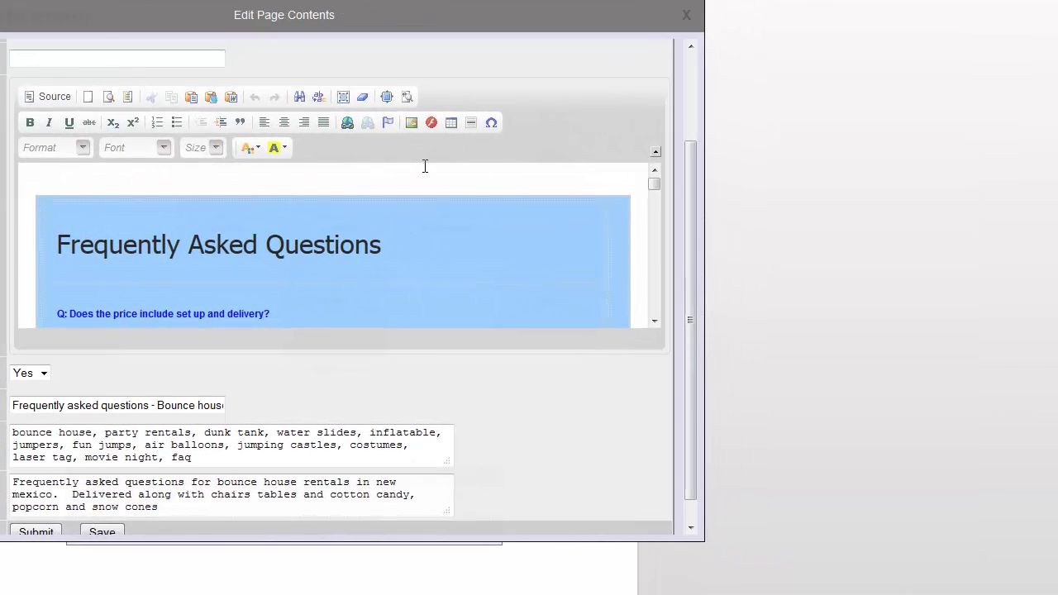
pyautogui.scroll(3, 422, 169)
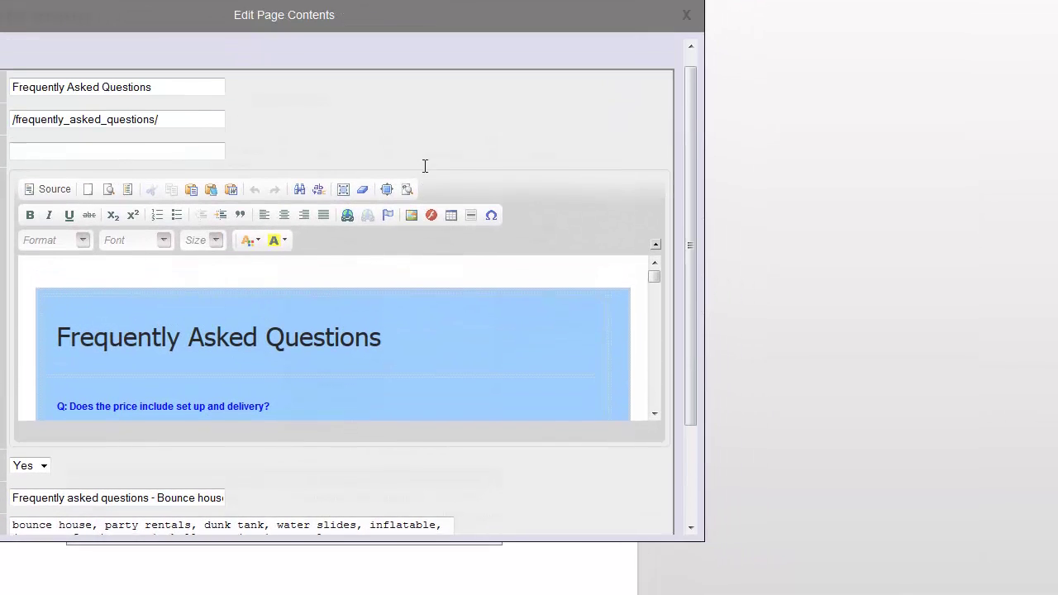
pyautogui.click(386, 191)
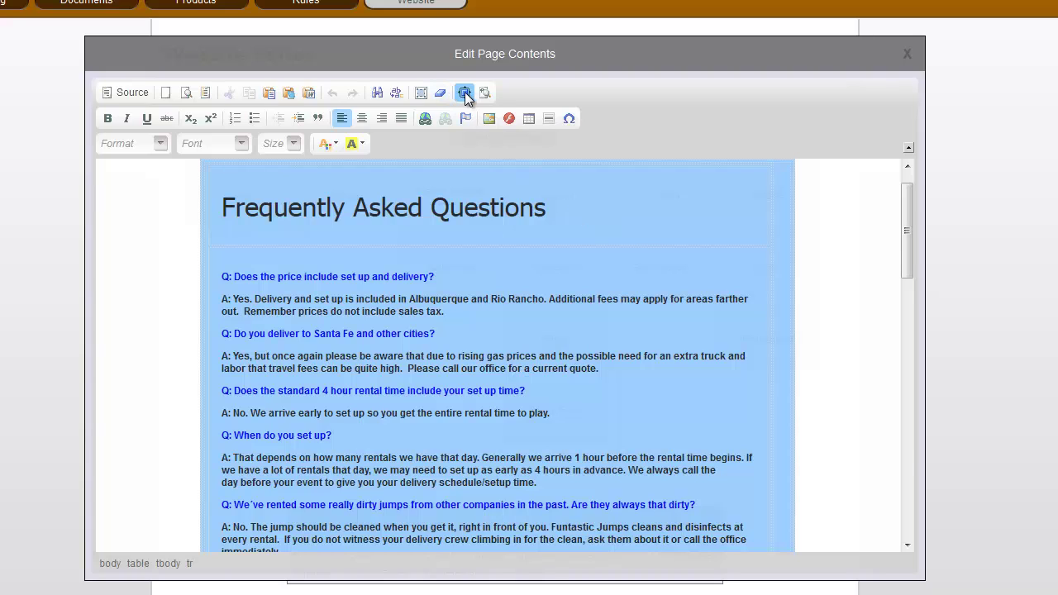
pyautogui.click(465, 92)
pyautogui.scroll(-5, 639, 405)
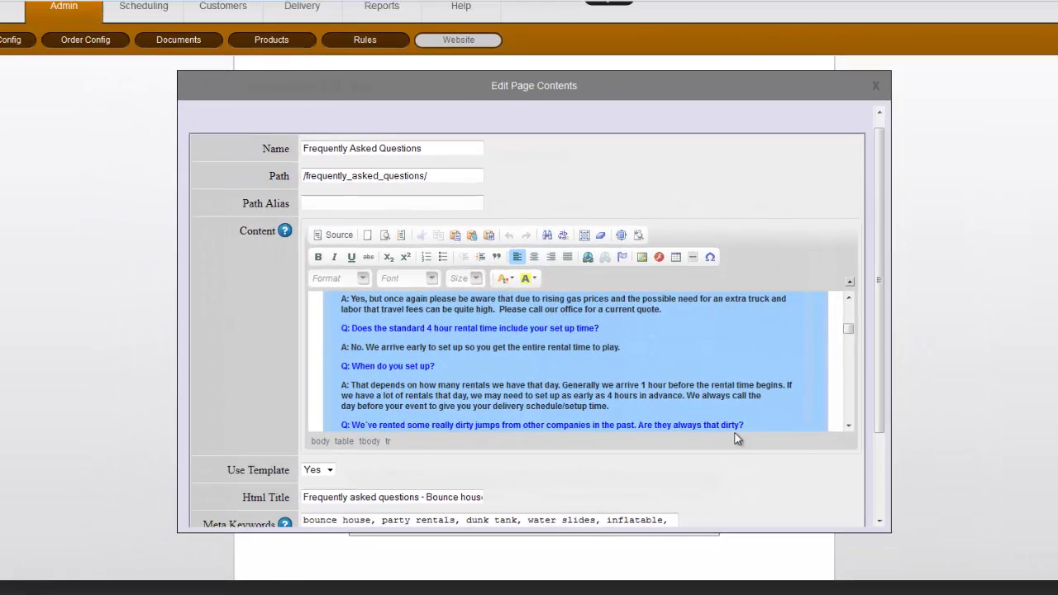
pyautogui.scroll(-3, 763, 466)
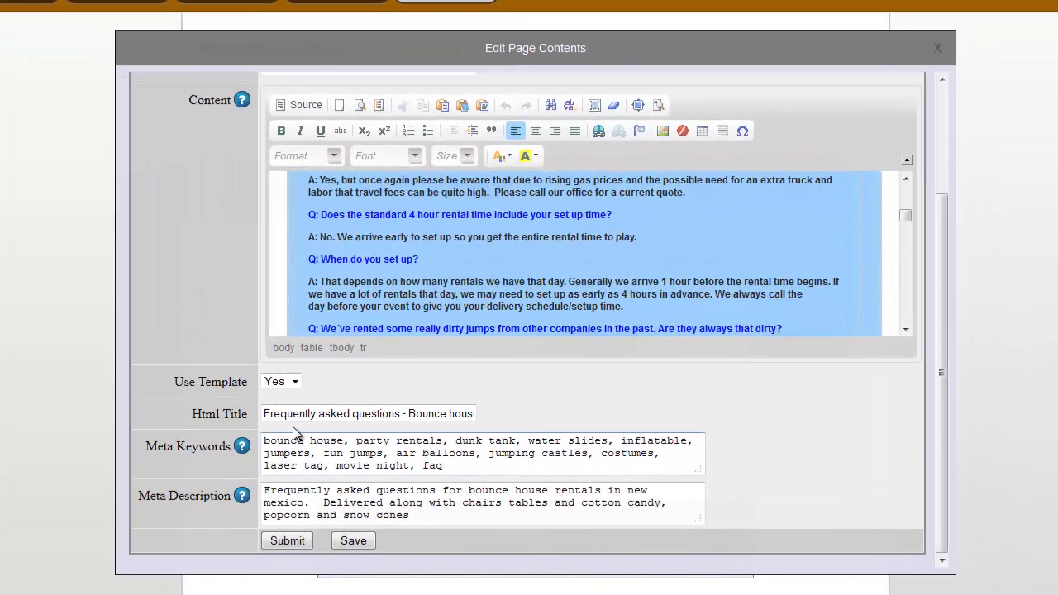
pyautogui.click(264, 446)
pyautogui.click(285, 497)
pyautogui.click(443, 456)
pyautogui.click(344, 503)
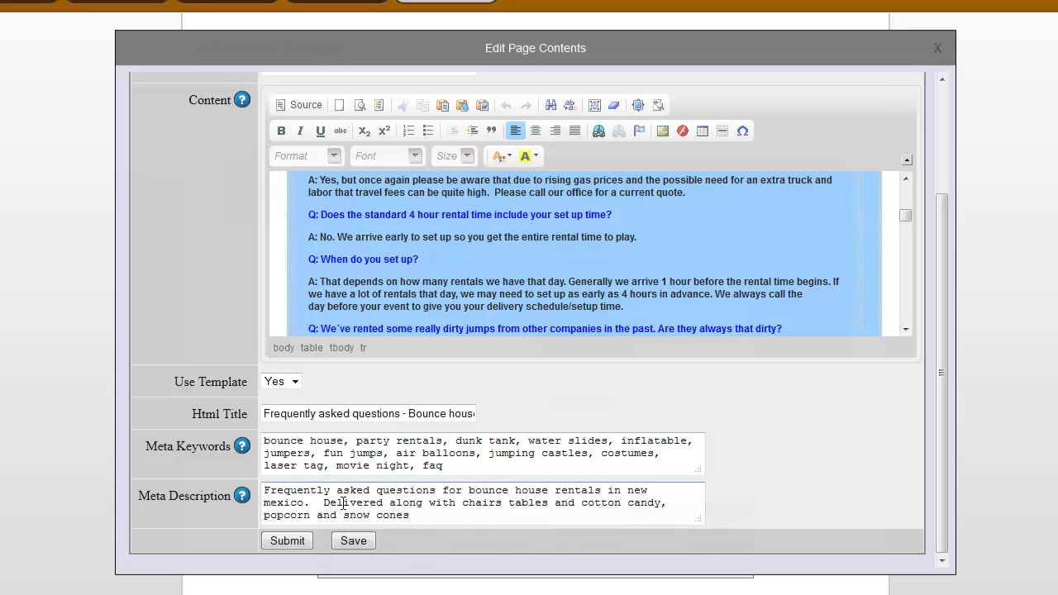
pyautogui.click(420, 515)
pyautogui.click(506, 513)
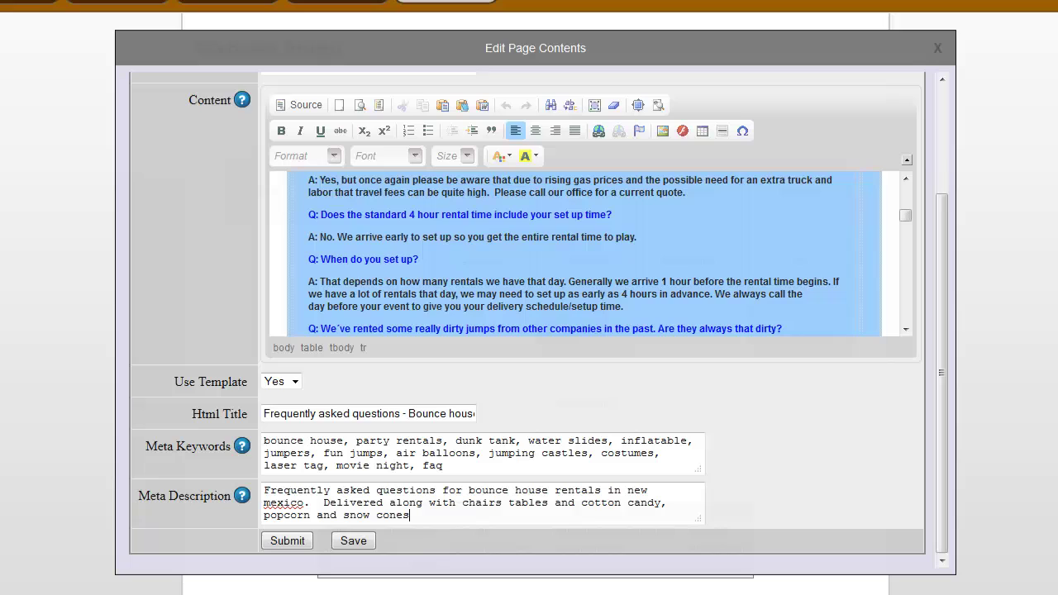
# - Maximize the FAQ editor and place the caret at the start of the 'A: No.' answer
pyautogui.click(639, 106)
pyautogui.click(311, 140)
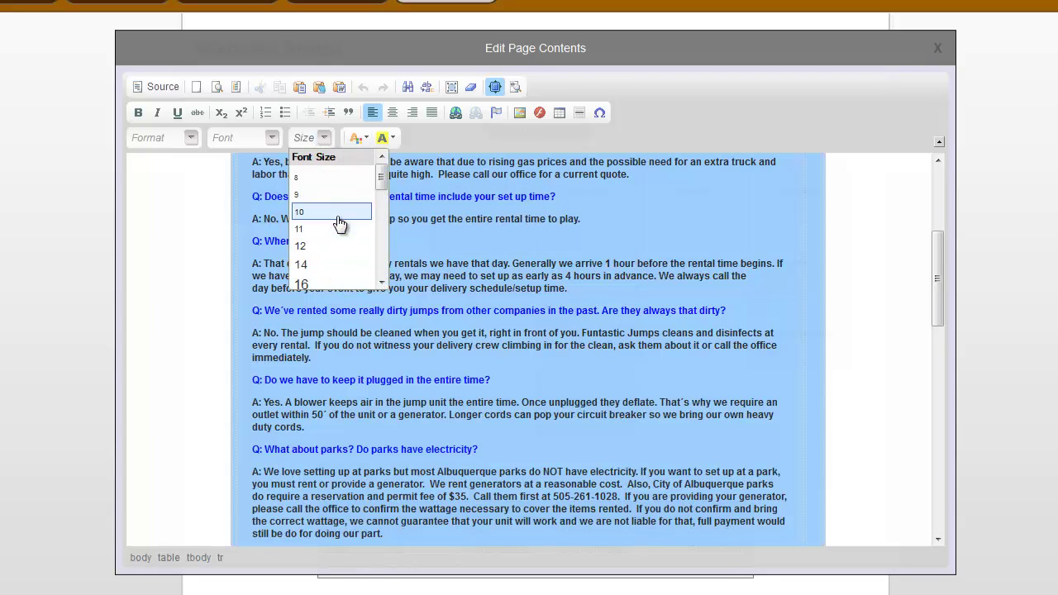
pyautogui.moveTo(382, 187); pyautogui.dragTo(382, 213)
pyautogui.click(221, 218)
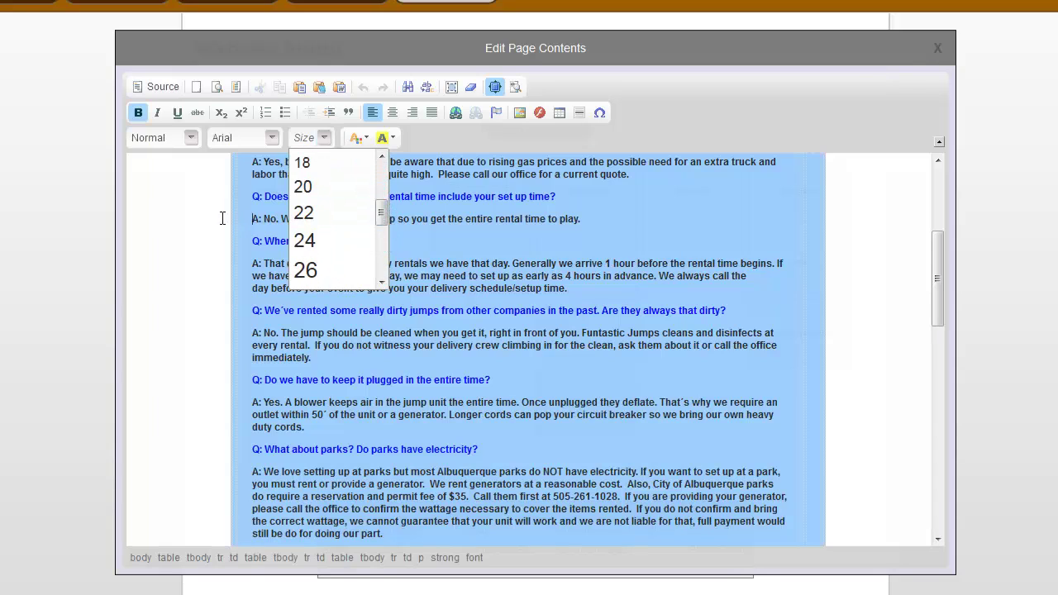
# - Open the link settings and cancel them unchanged, then close the font size list
pyautogui.click(455, 113)
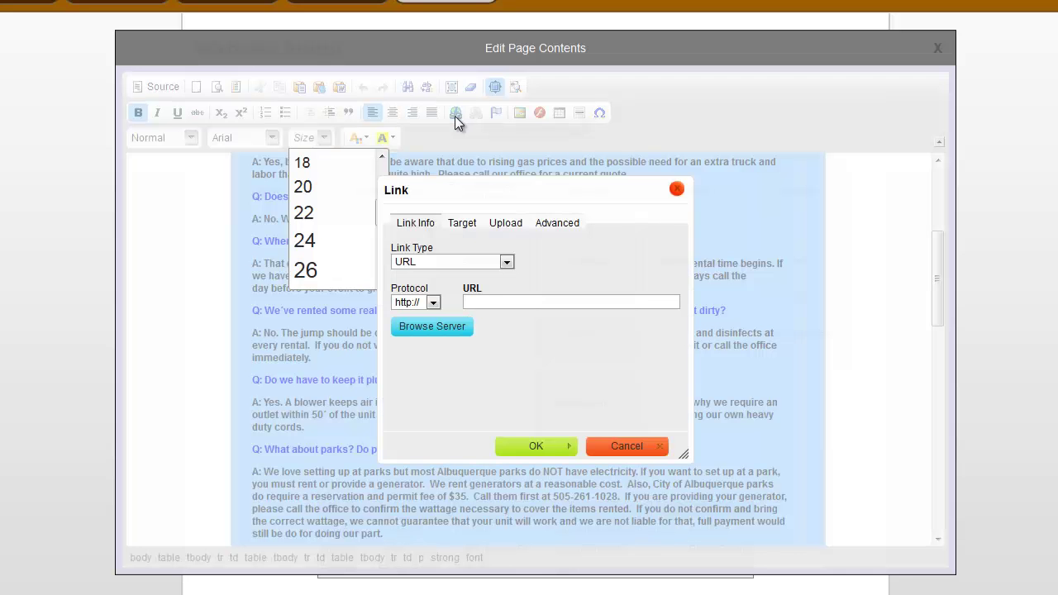
pyautogui.click(677, 188)
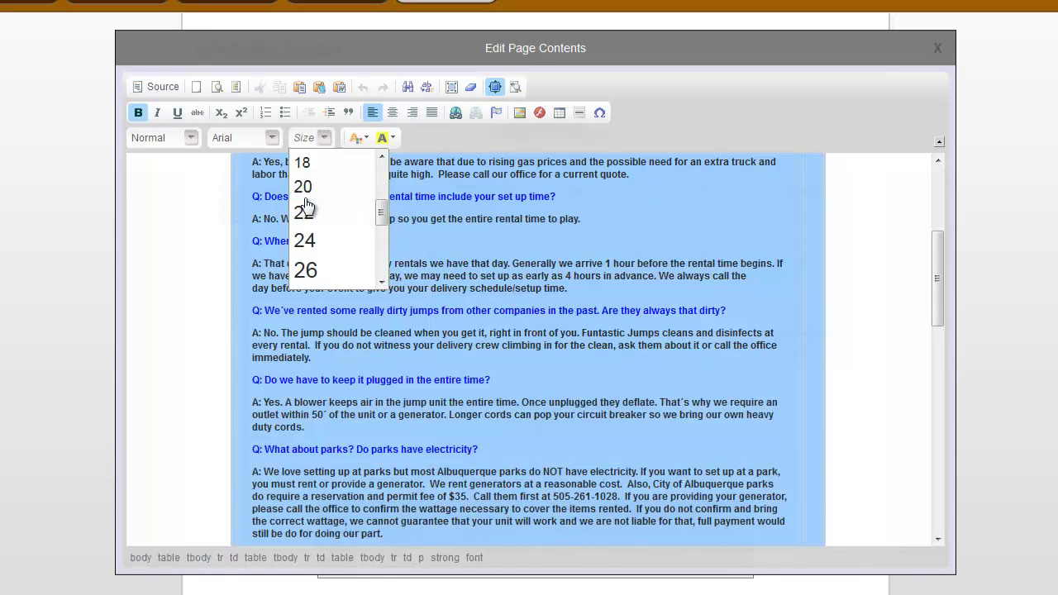
pyautogui.moveTo(388, 212); pyautogui.dragTo(382, 169)
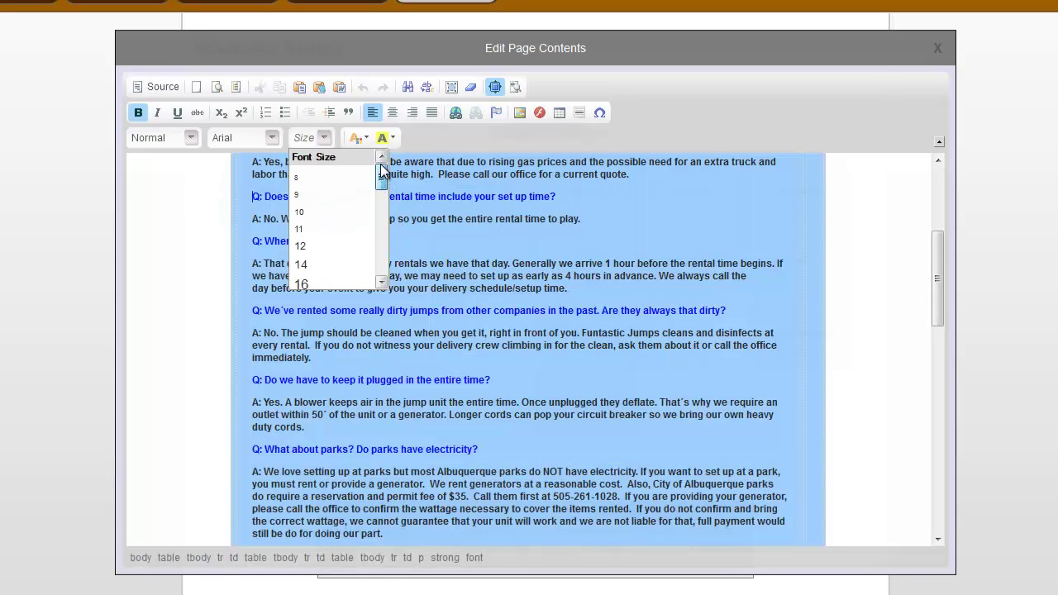
pyautogui.click(320, 138)
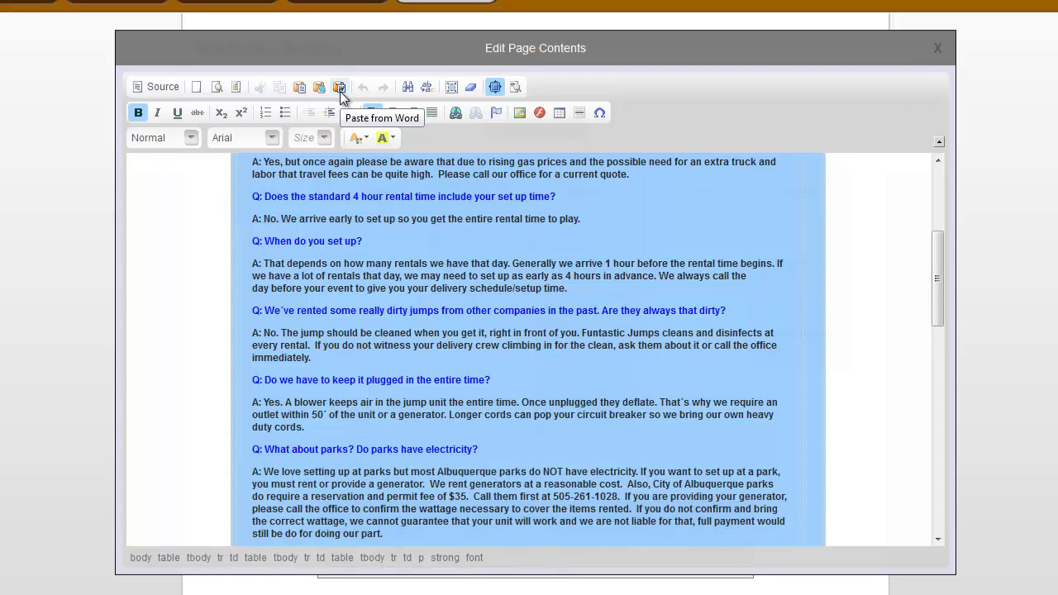
# - Restore the editor to normal size and save the FAQ page content
pyautogui.click(495, 86)
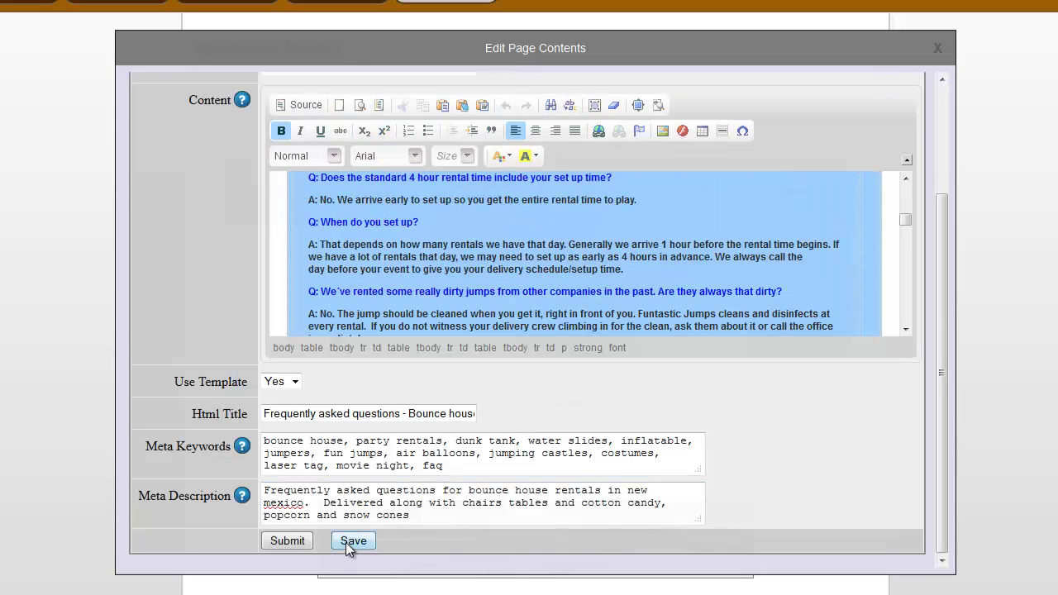
pyautogui.click(285, 541)
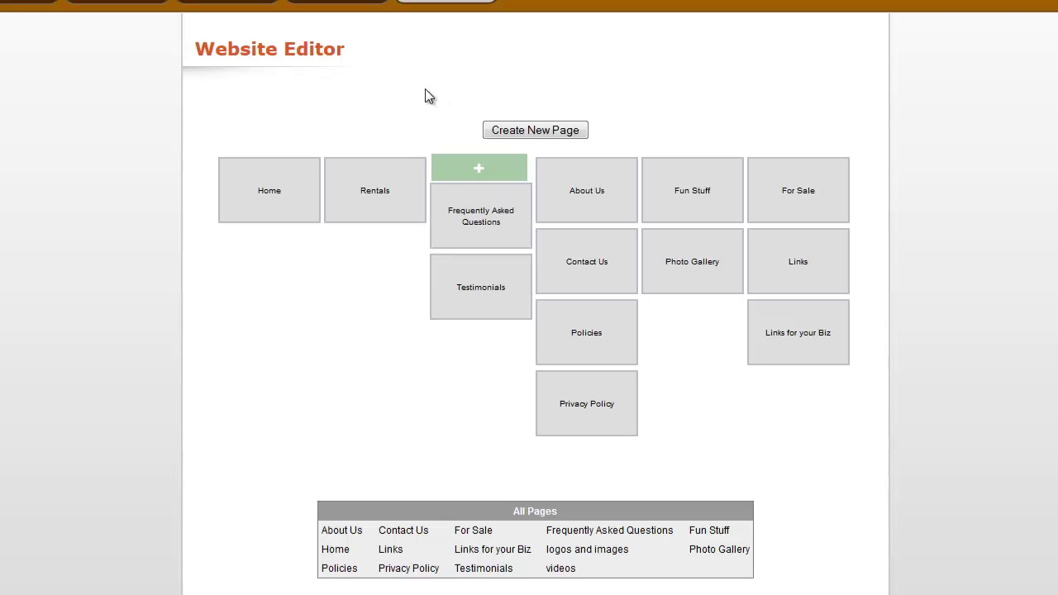